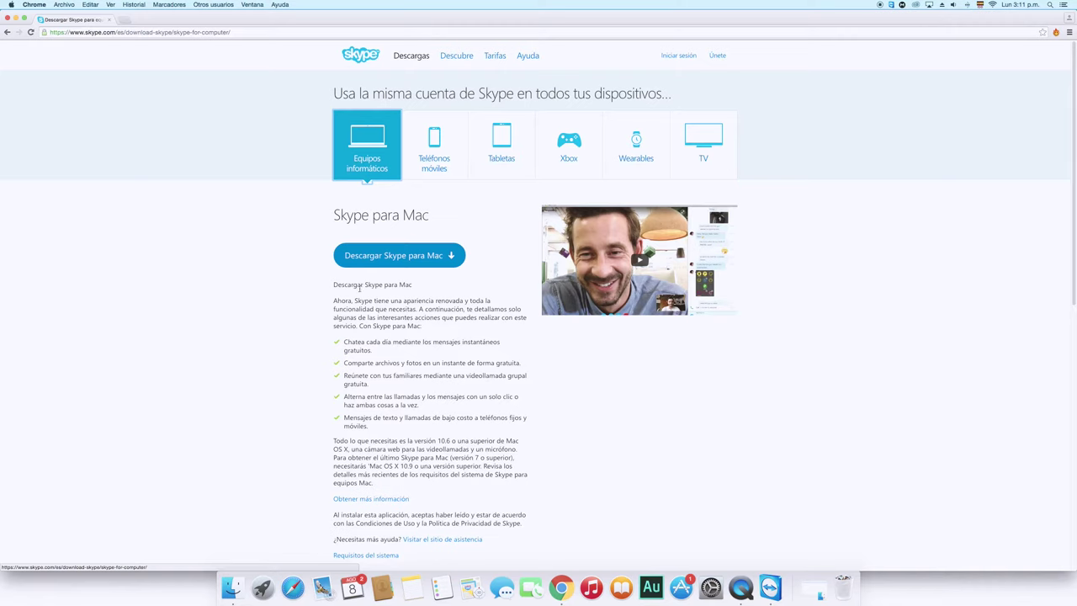
Download the Skype for Mac installer Skype_7.33.206.dmg and open the downloaded disk image.
click(437, 260)
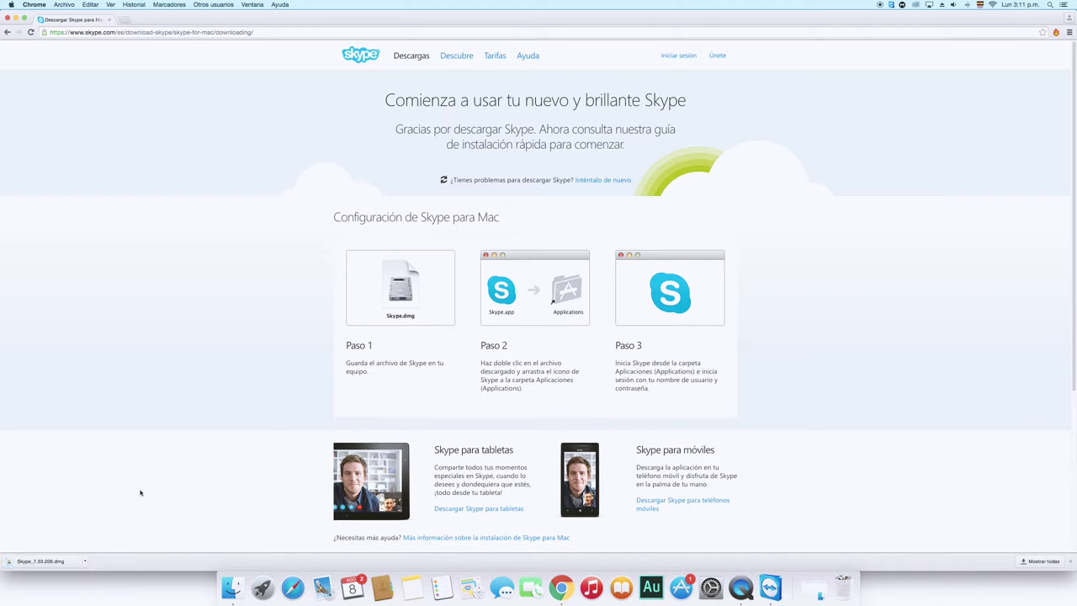
click(34, 561)
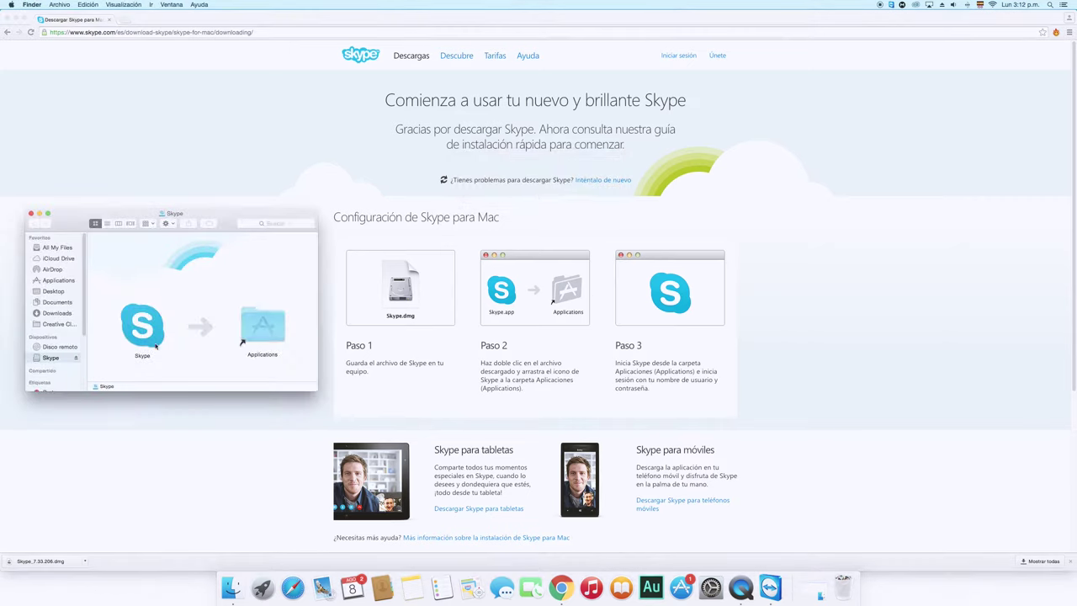
Copy Skype into Applications, launch it from Aplicaciones, and close the Finder window.
drag(136, 325, 262, 337)
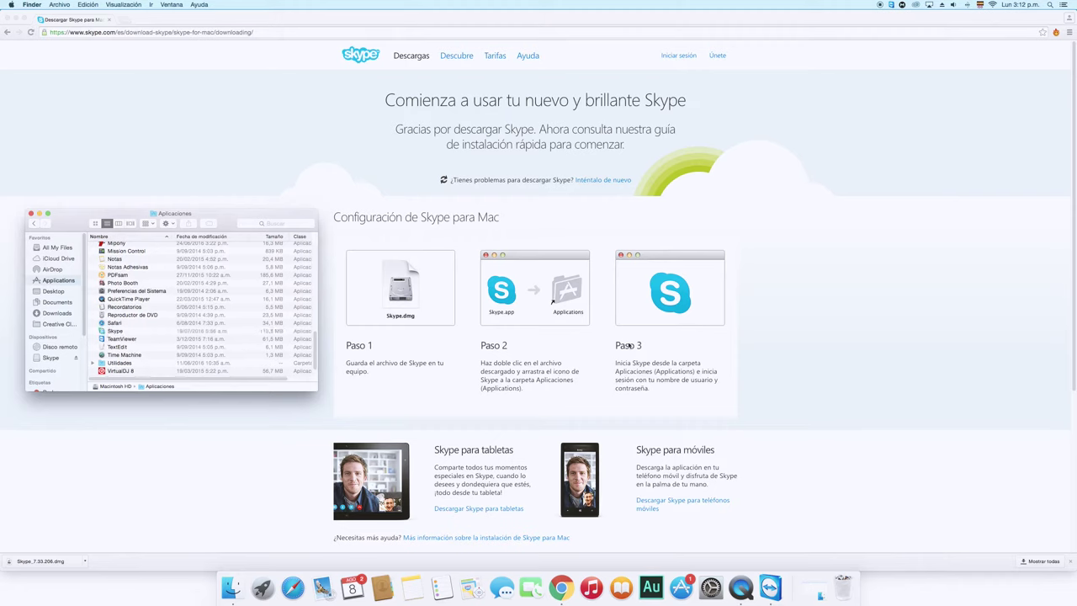
double_click(118, 331)
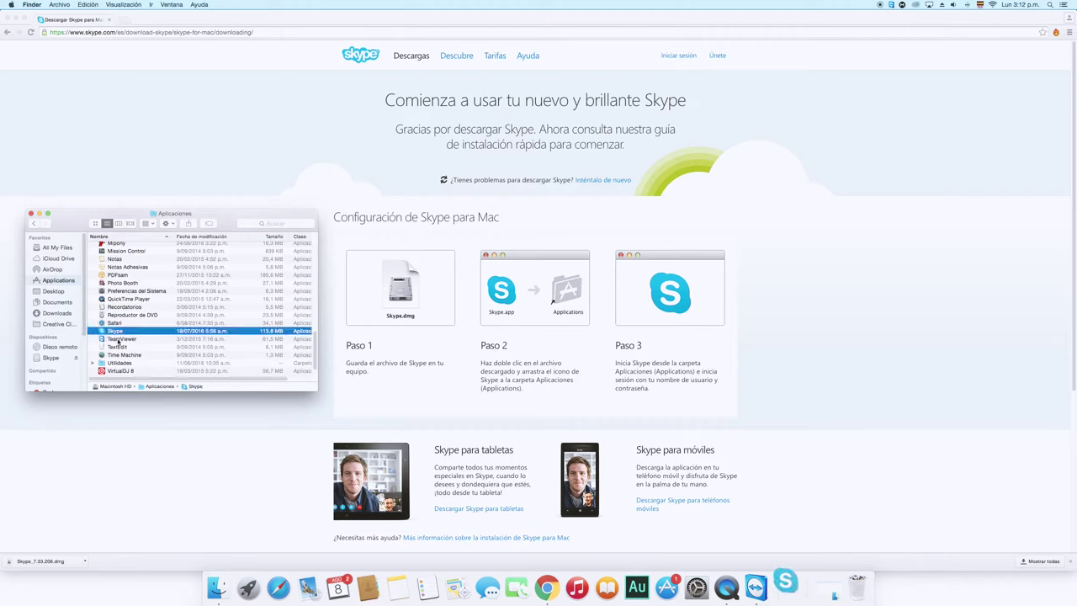
click(31, 215)
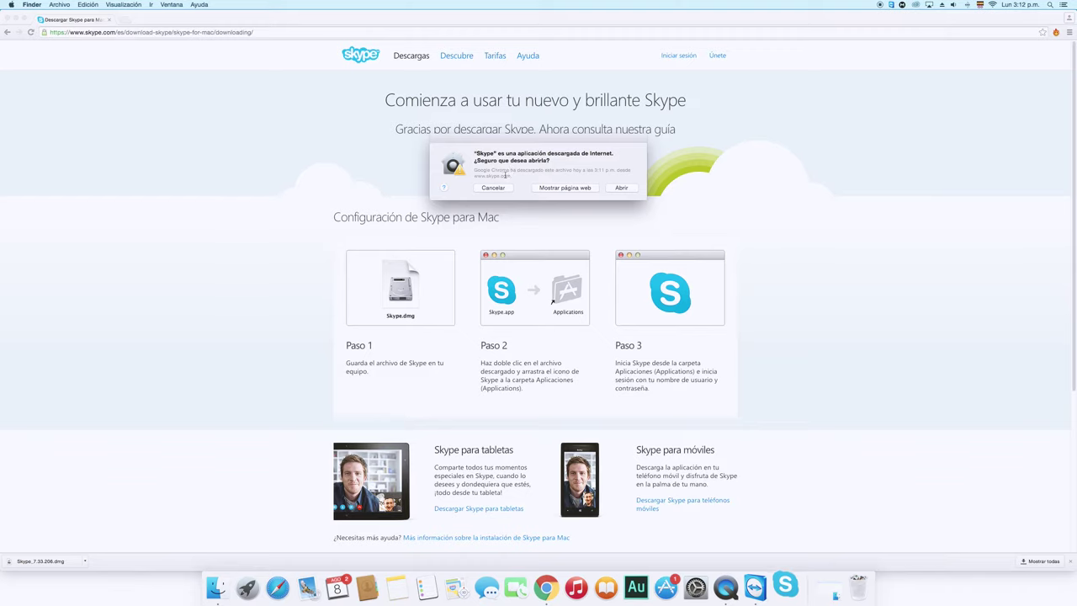
Confirm opening the downloaded app and move the 'Inicia sesión' window down and right.
click(621, 187)
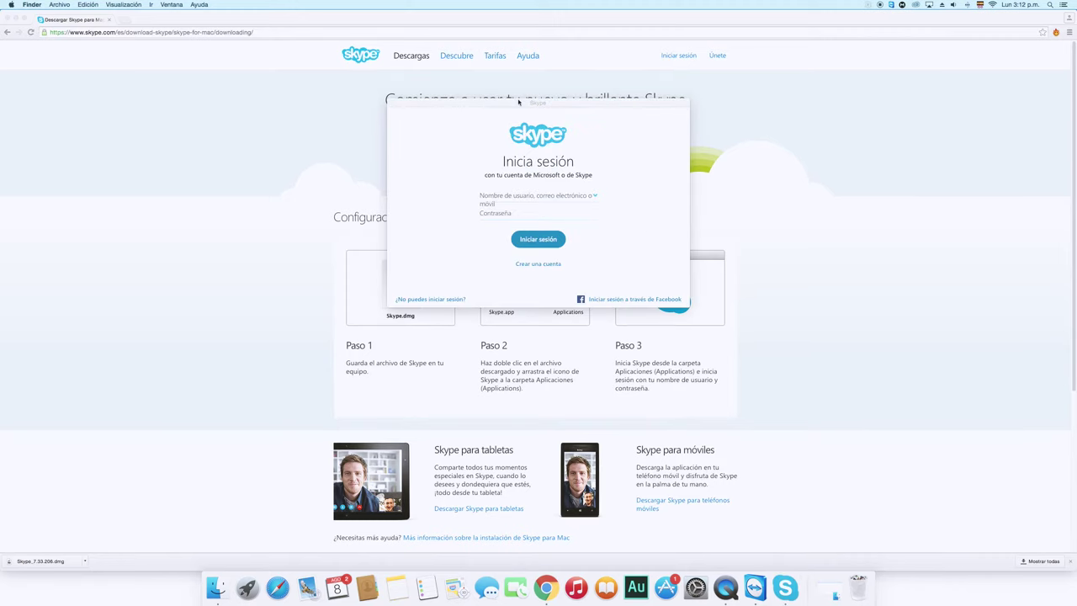
drag(518, 102, 542, 168)
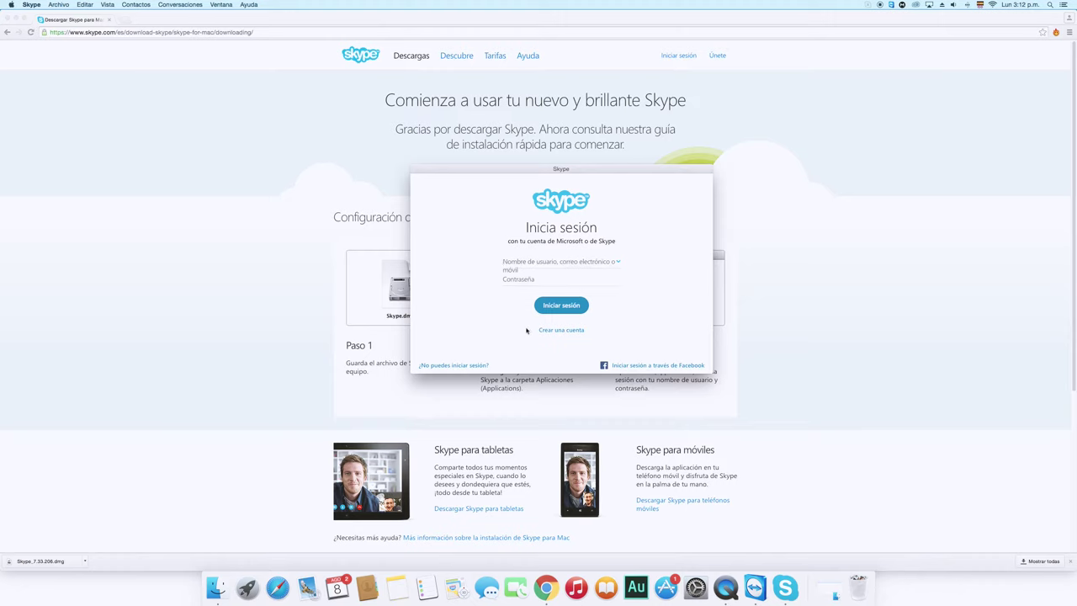
Start creating a new Skype account with Colombia (+57) as the phone country.
click(564, 330)
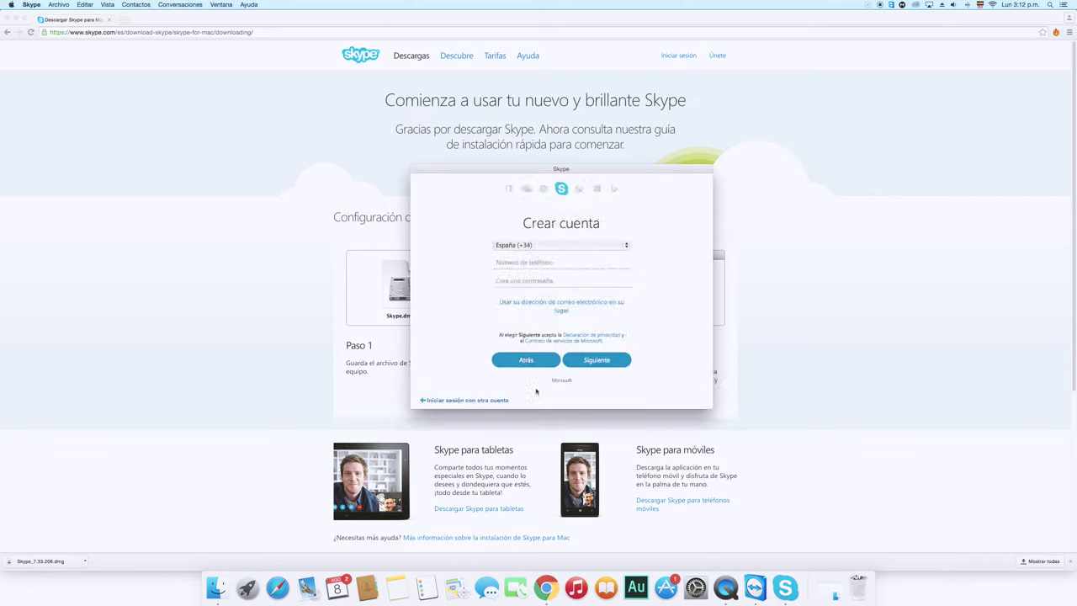
click(628, 247)
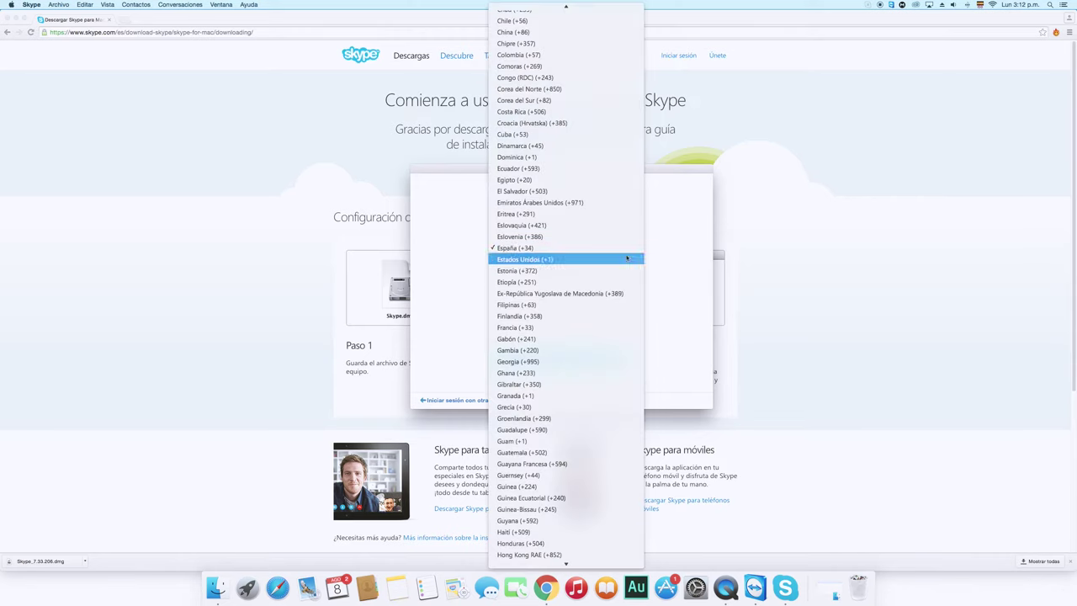
scroll(571, 401, down, 1)
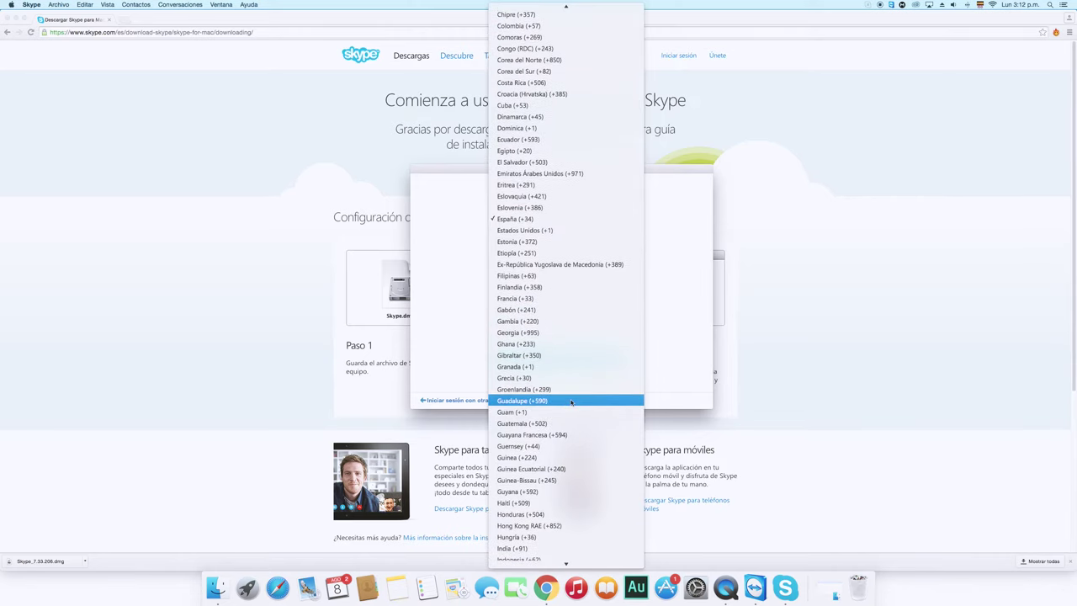
scroll(570, 401, up, 10)
scroll(570, 400, up, 5)
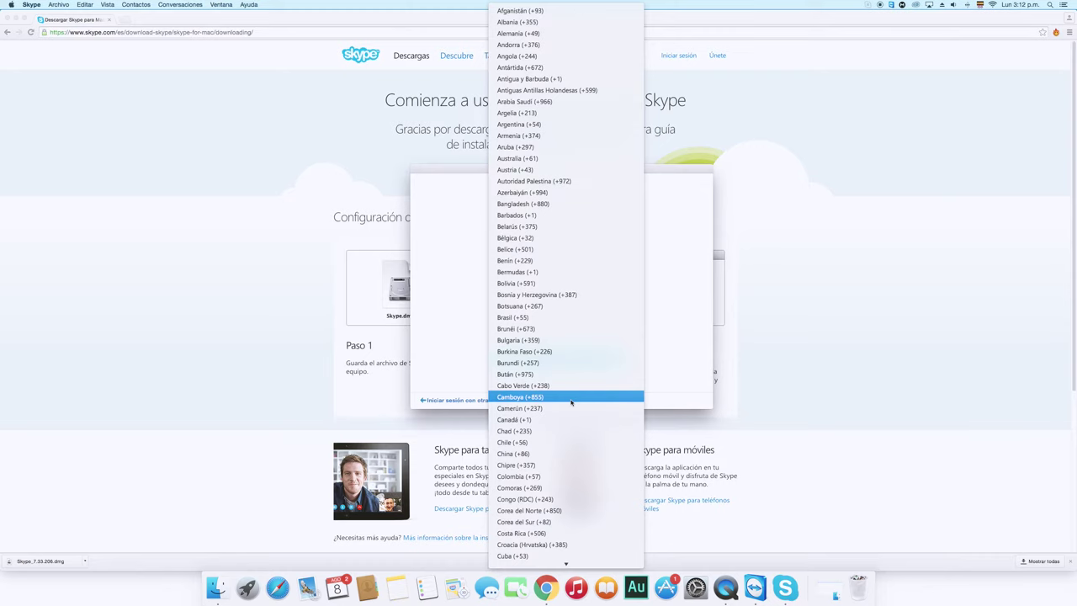
scroll(570, 402, down, 1)
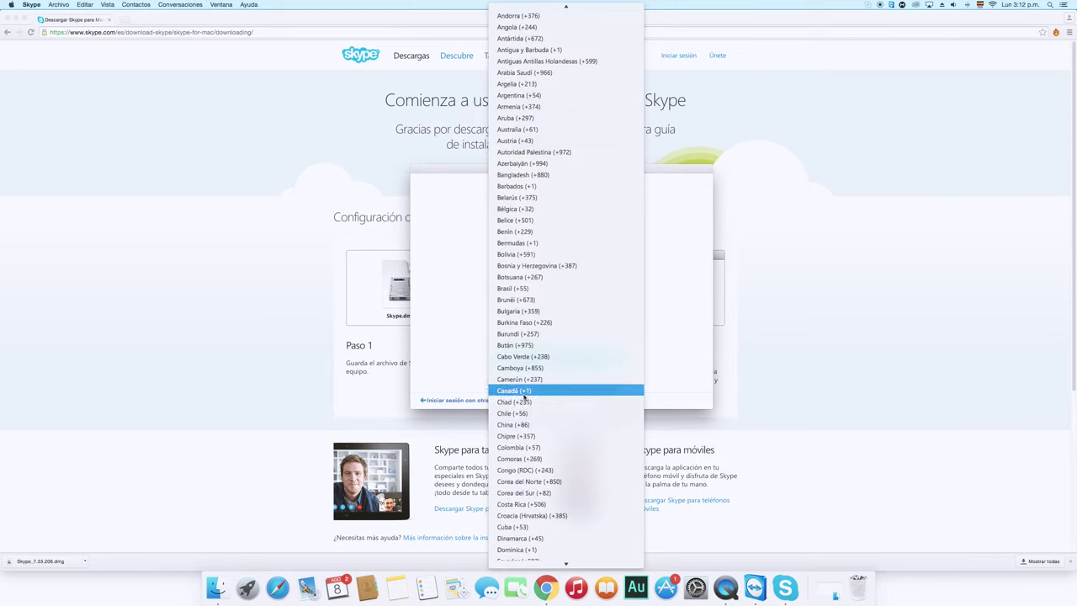
click(529, 447)
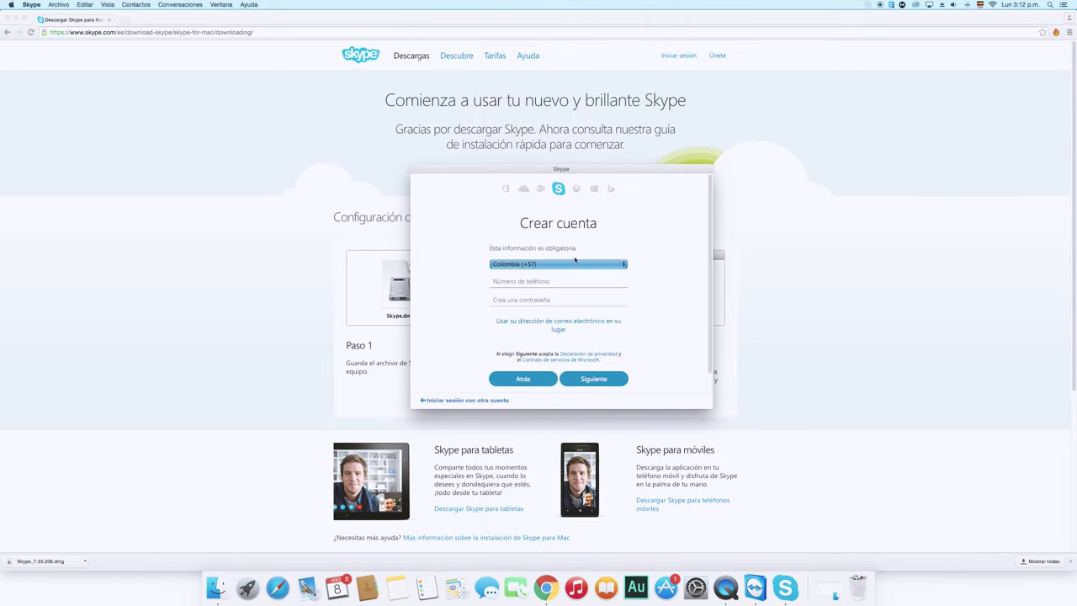
Enter the phone number and a new password, then submit them.
click(548, 285)
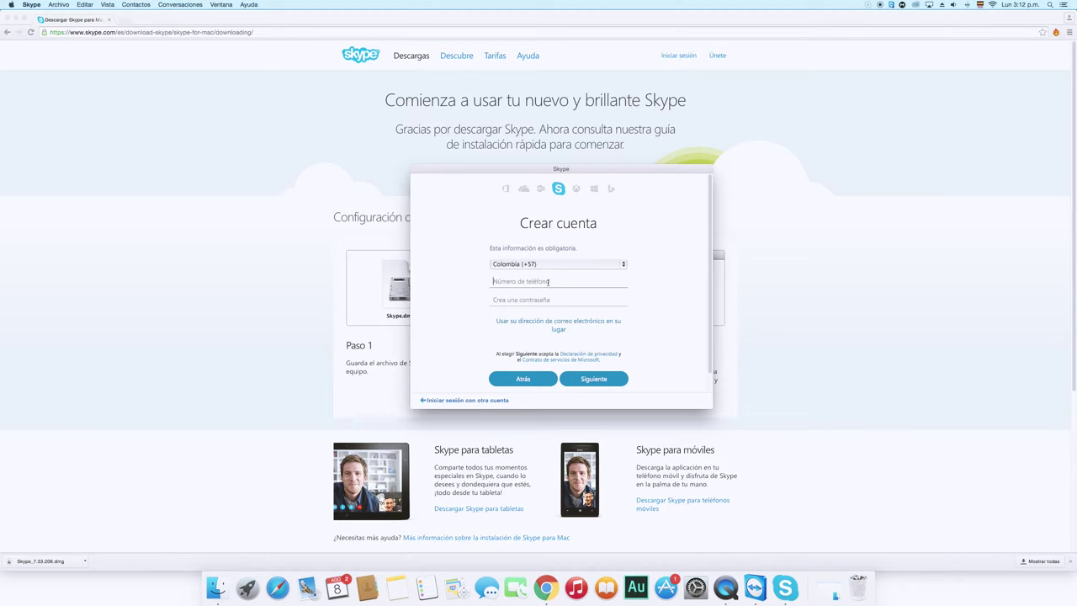
click(560, 296)
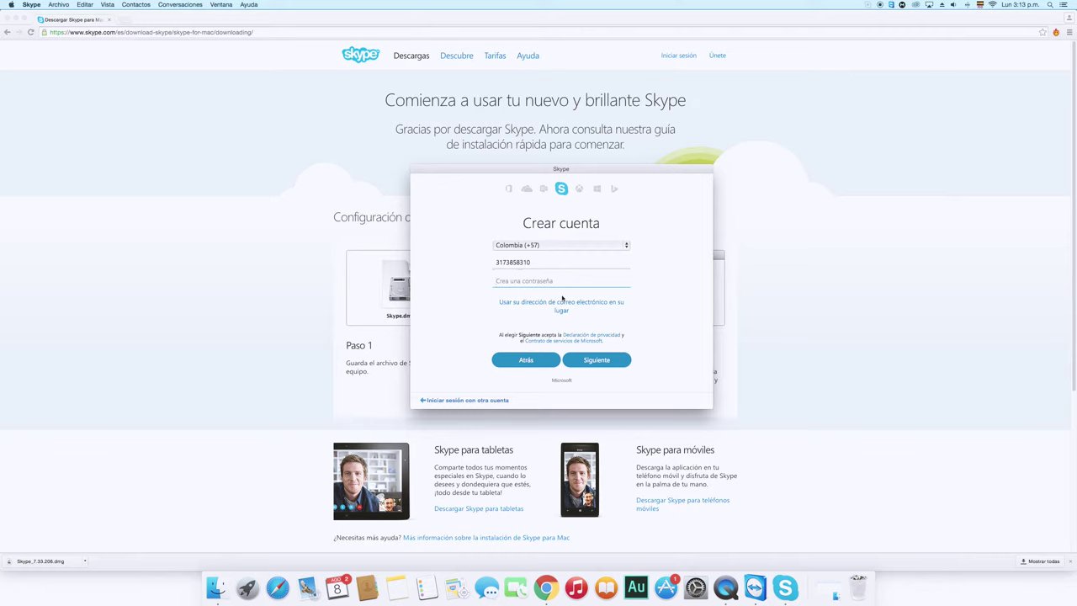
text(••••••••••)
click(601, 359)
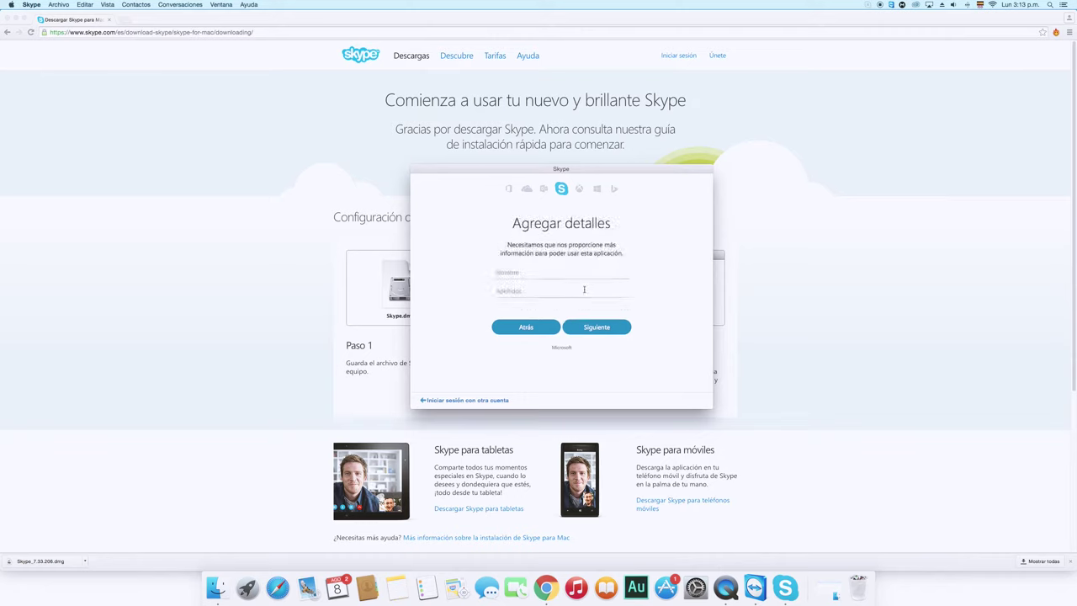
Fill in the first name in Nombre and the surname in Apellidos, then continue.
click(572, 271)
text(Conectar)
key(Tab)
text(Skype)
click(627, 327)
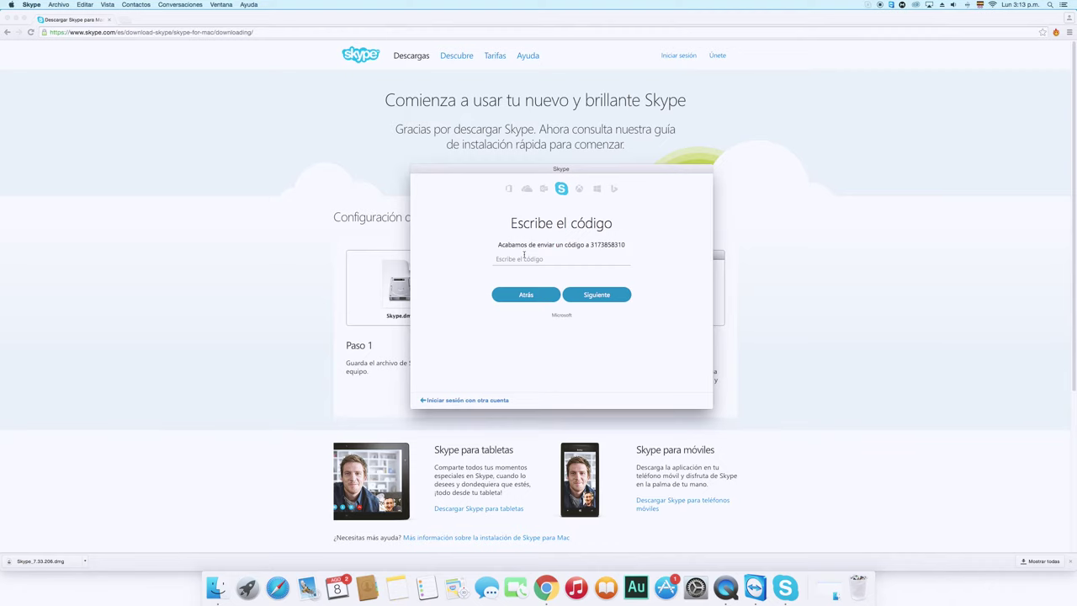
Enter the verification code received on the phone and submit it to finish sign-up.
click(523, 255)
click(599, 299)
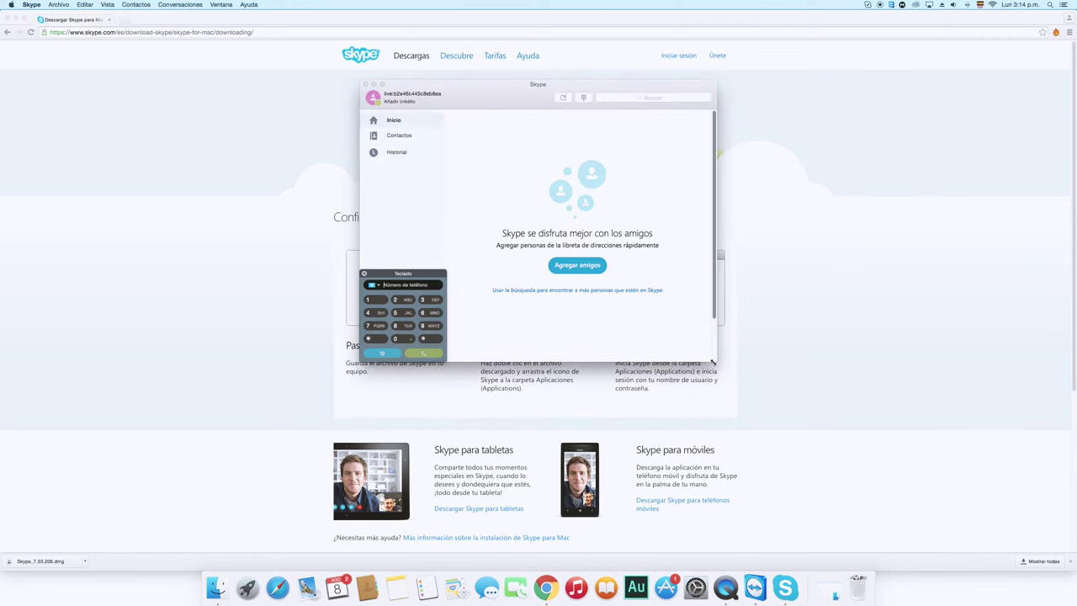
Enlarge the Skype main window and hide the Teclado dial pad.
drag(716, 361, 875, 488)
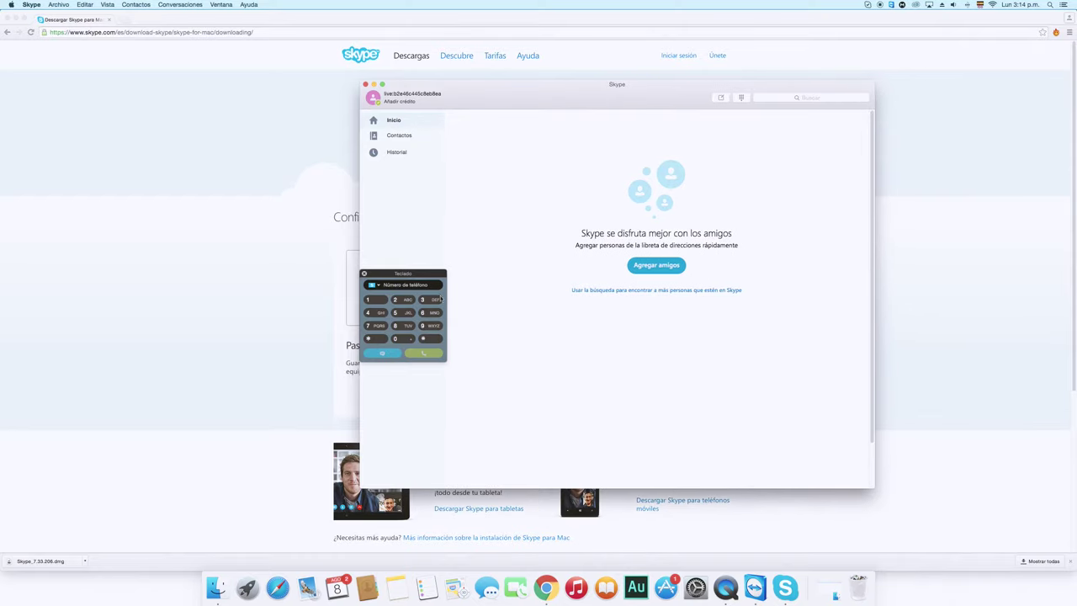
drag(394, 272, 395, 400)
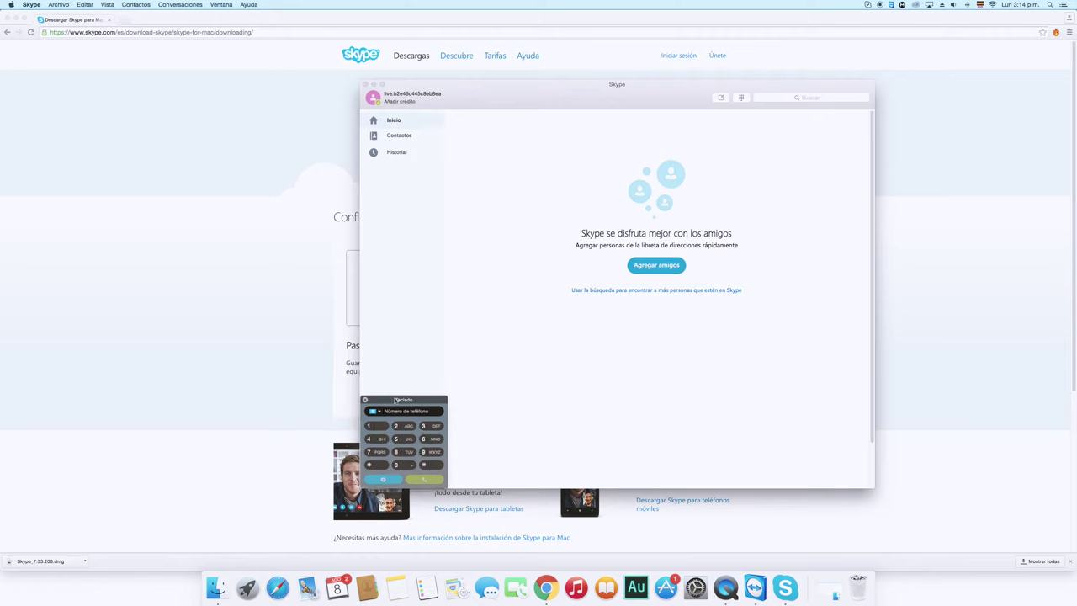
click(741, 97)
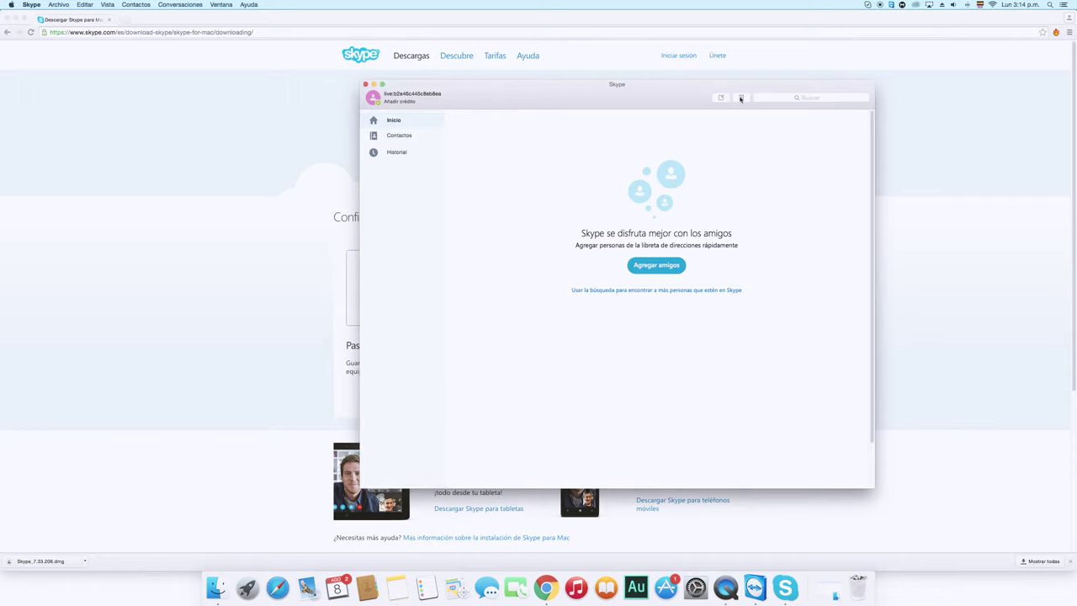
click(740, 97)
click(741, 97)
Look through Contactos and the call history, then return to the home page.
click(409, 134)
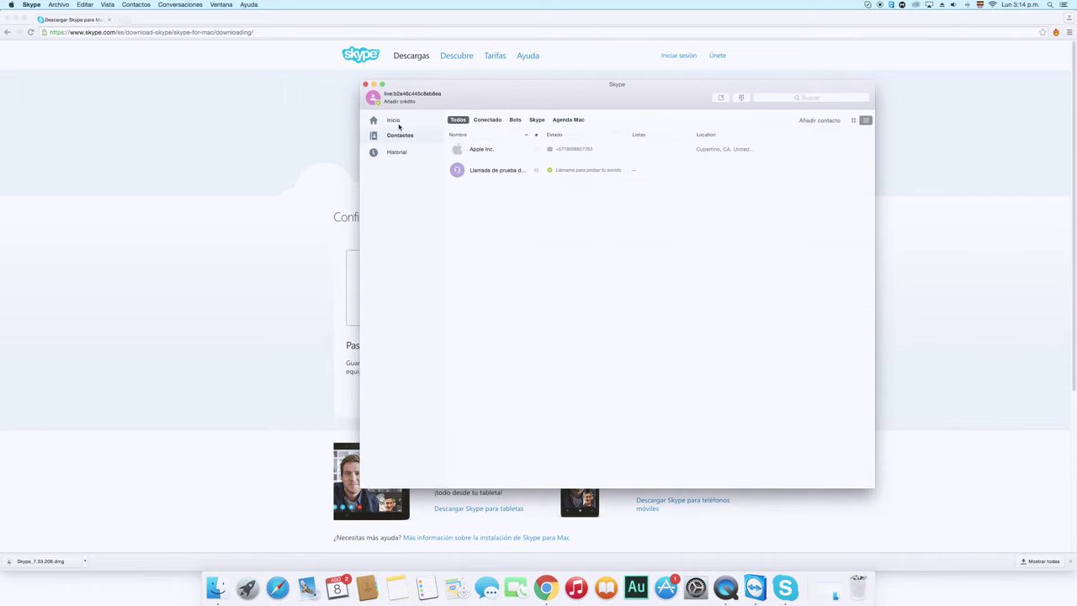
click(400, 153)
click(393, 120)
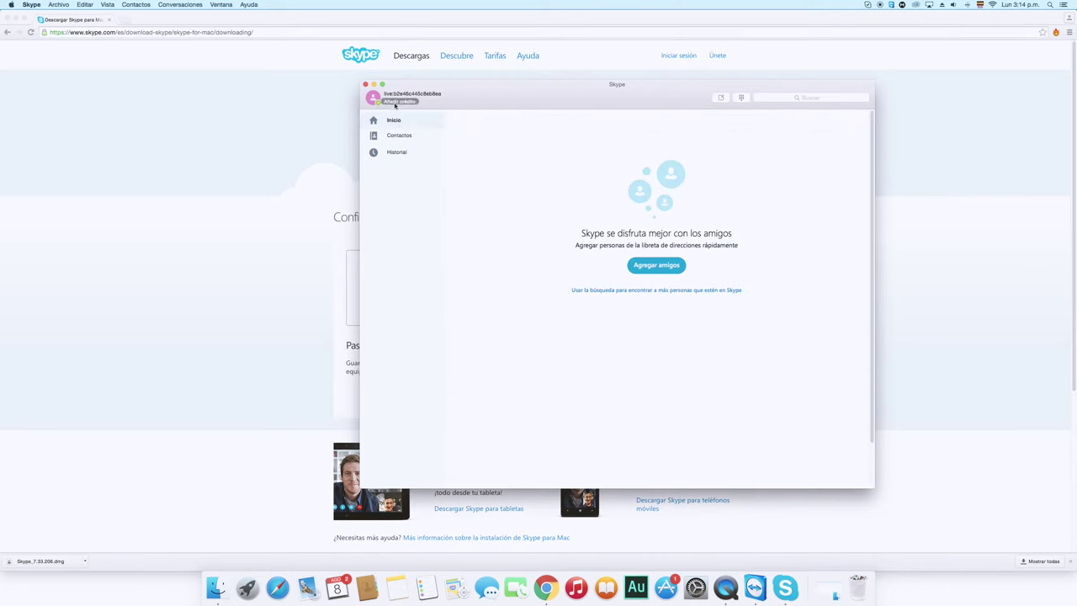
View your own account profile, then switch to Contactos.
click(392, 105)
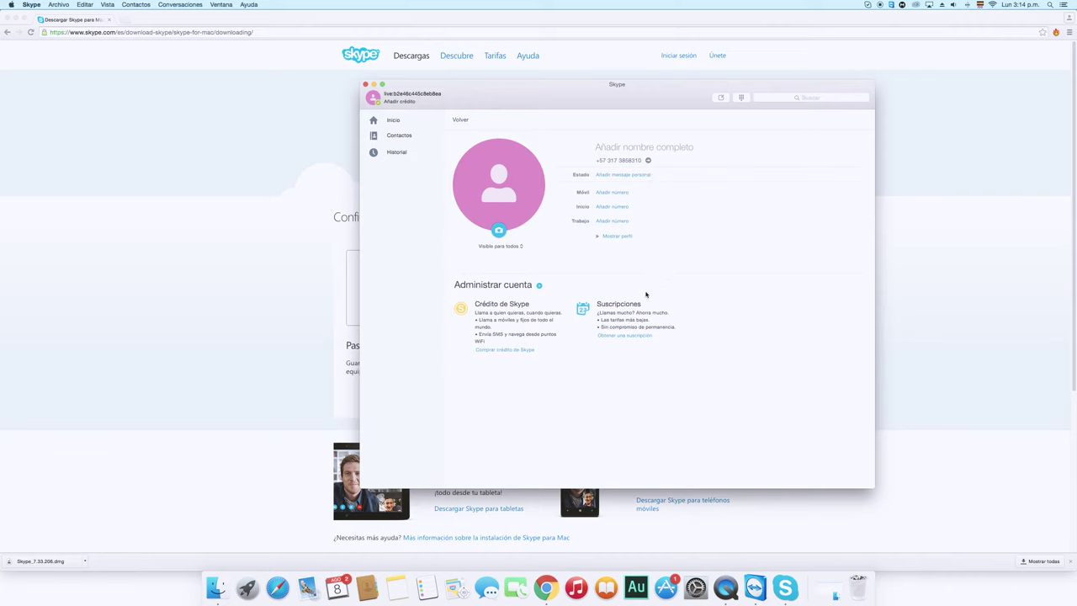
click(401, 135)
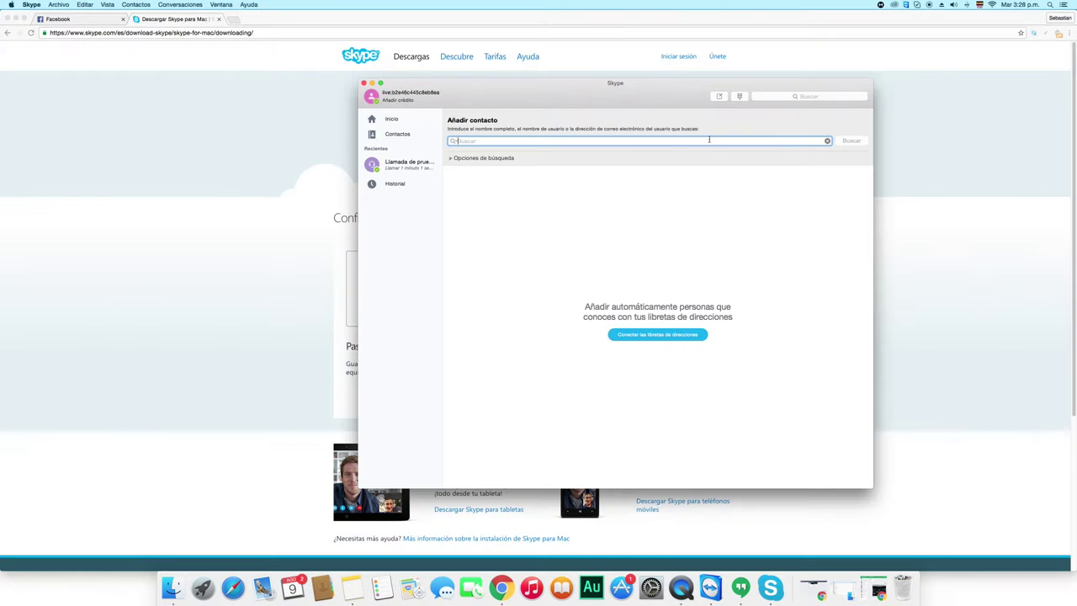
Search the friend's Skype username, add the found person, and return to Contactos.
click(852, 141)
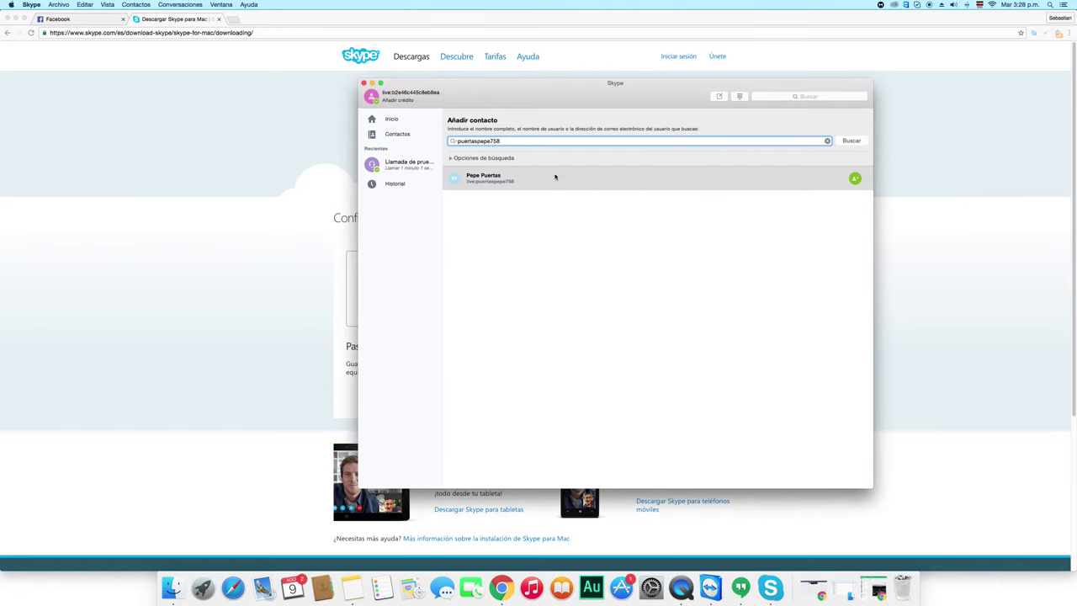
click(854, 178)
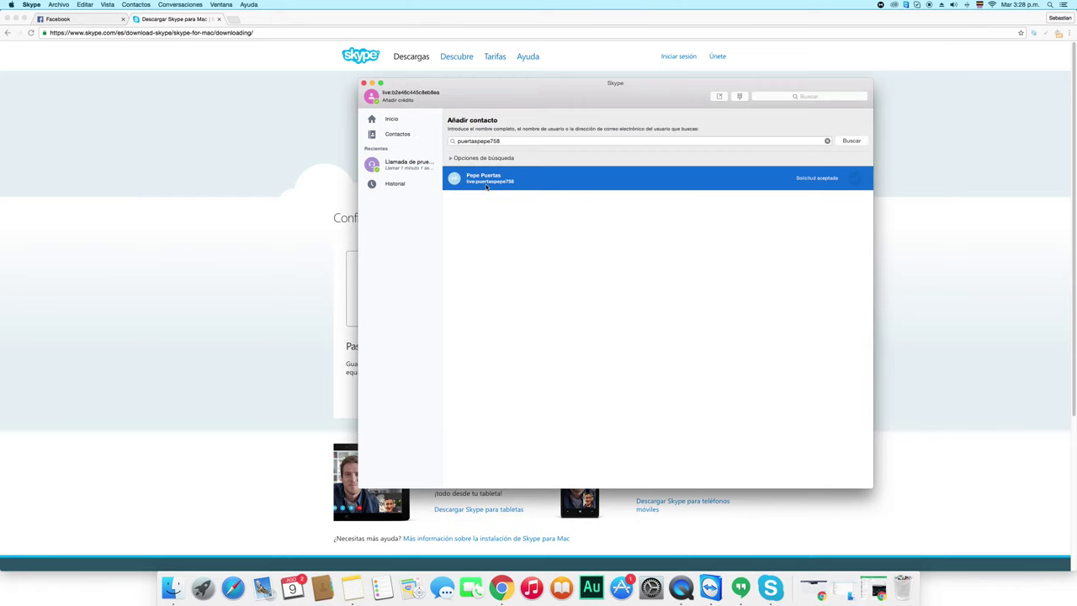
click(398, 135)
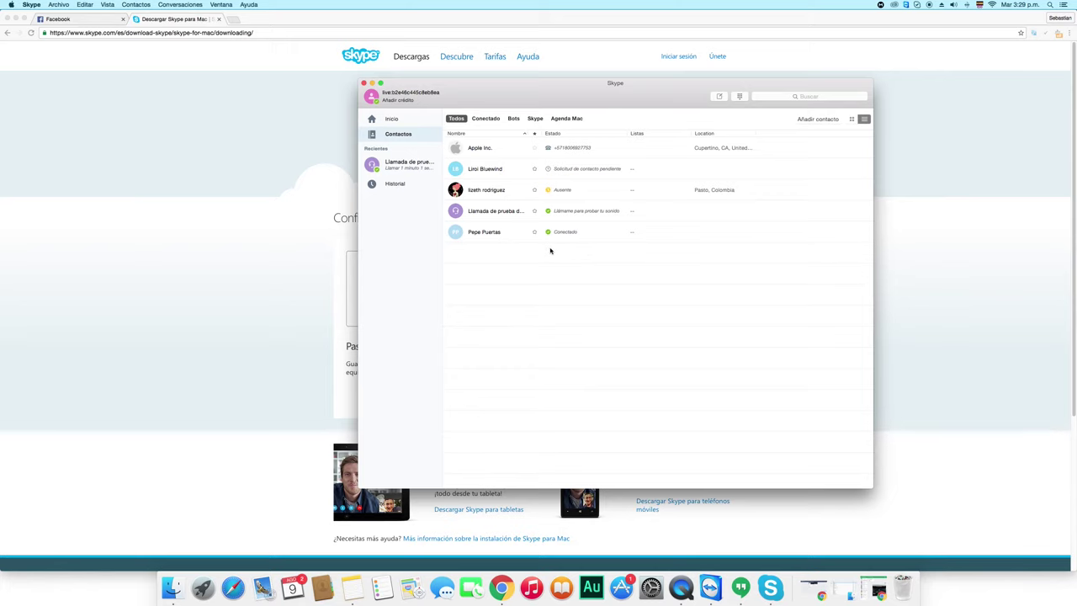
Open the chat with the new contact and send the message 'holaa'.
click(499, 234)
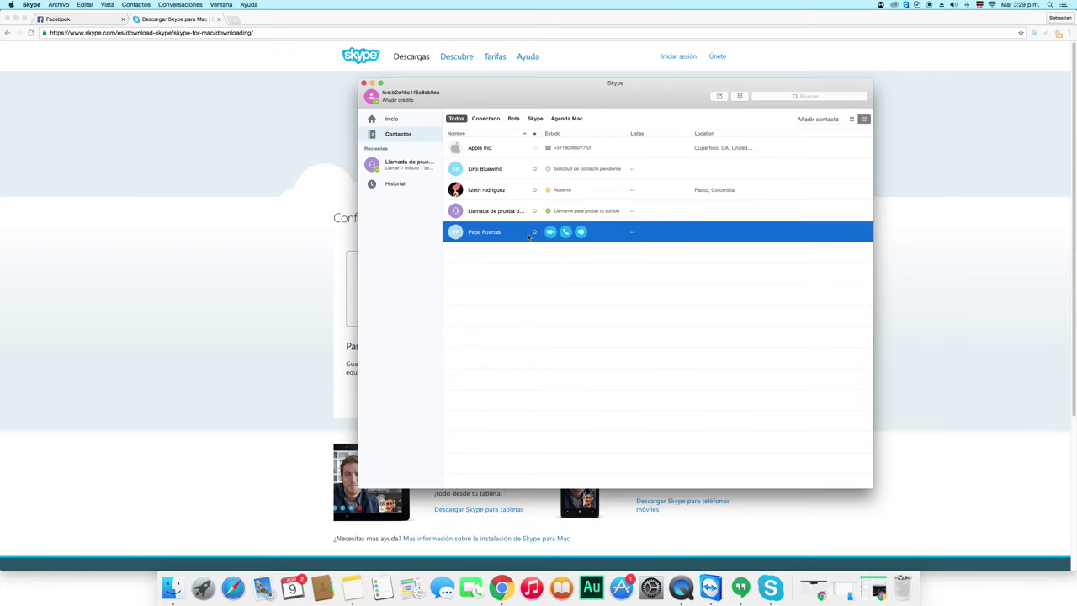
double_click(508, 236)
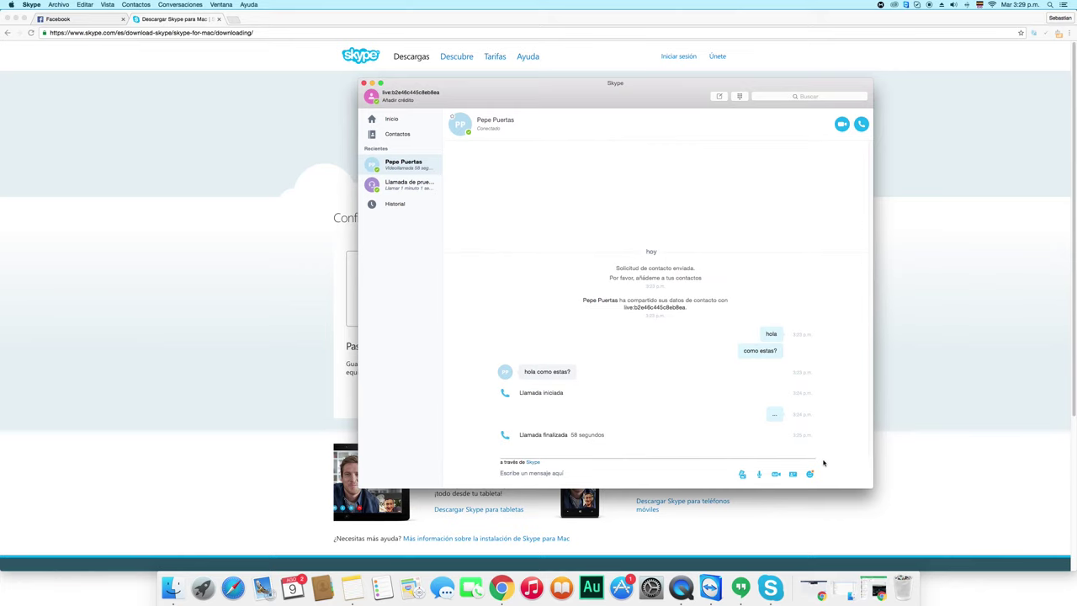
click(689, 469)
text(holaa)
key(Return)
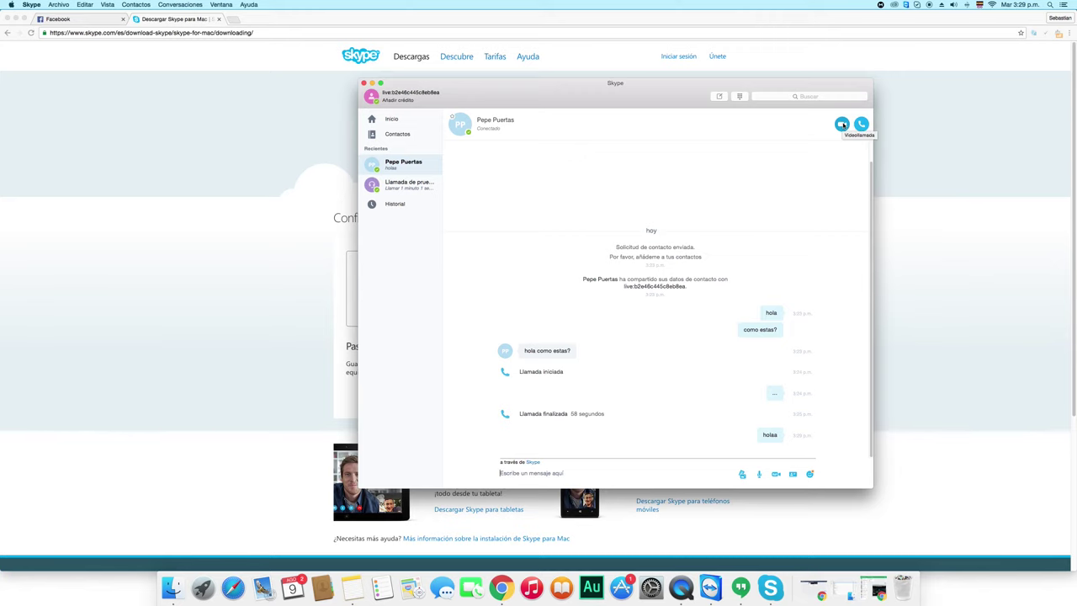
Video-call the contact, then mute and unmute the microphone and switch the camera off and on.
click(843, 125)
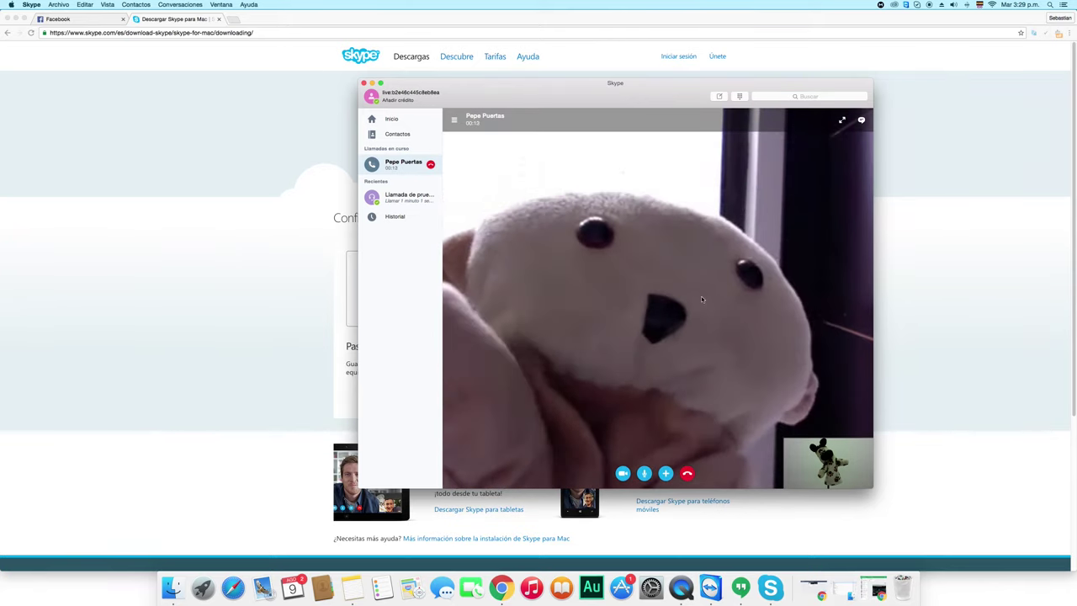
click(647, 474)
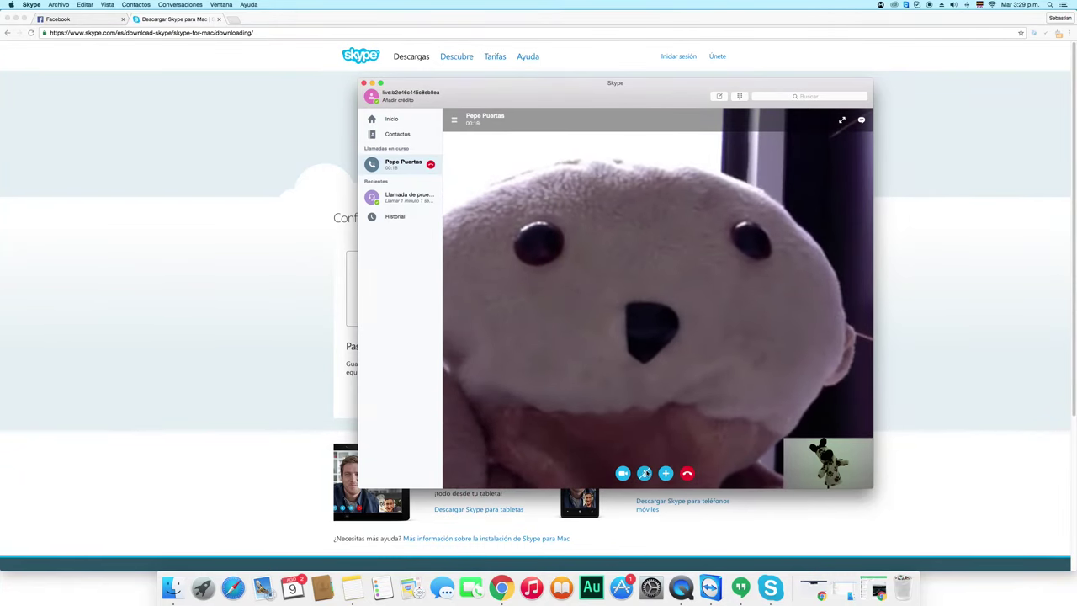
click(644, 473)
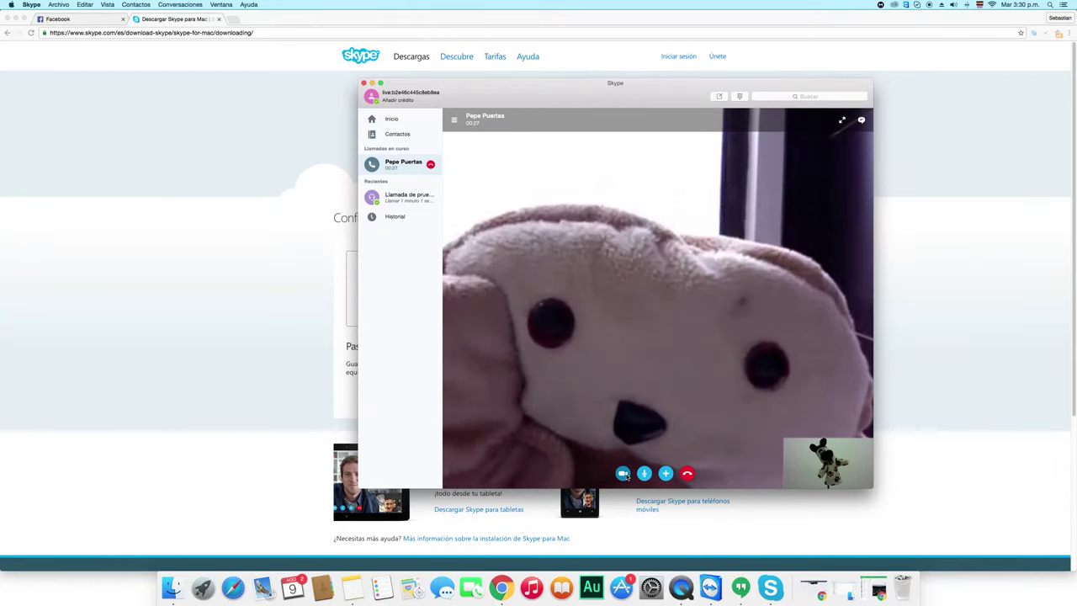
click(624, 473)
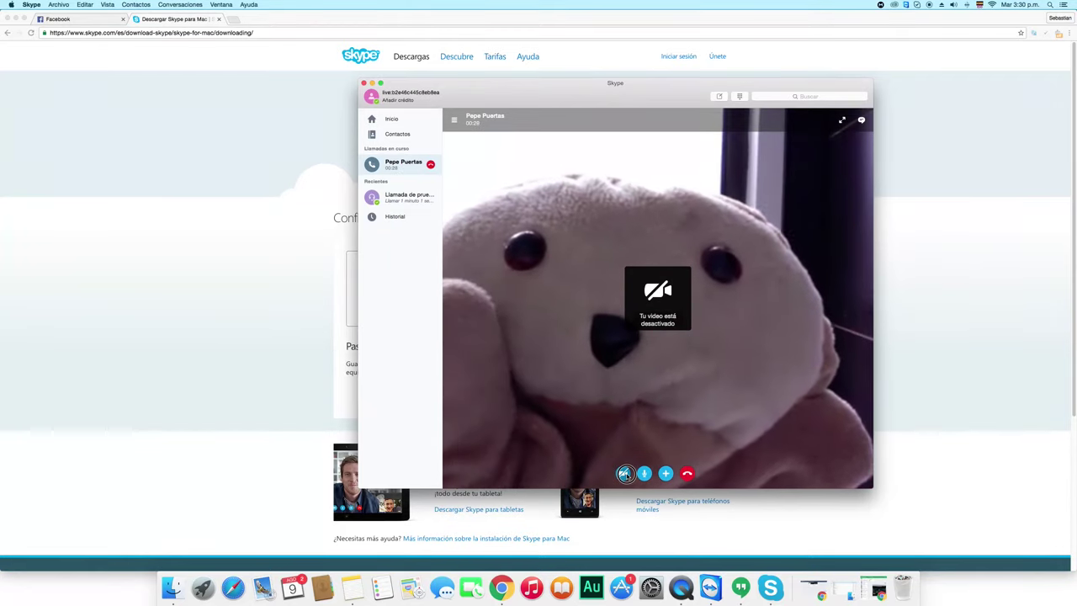
click(624, 474)
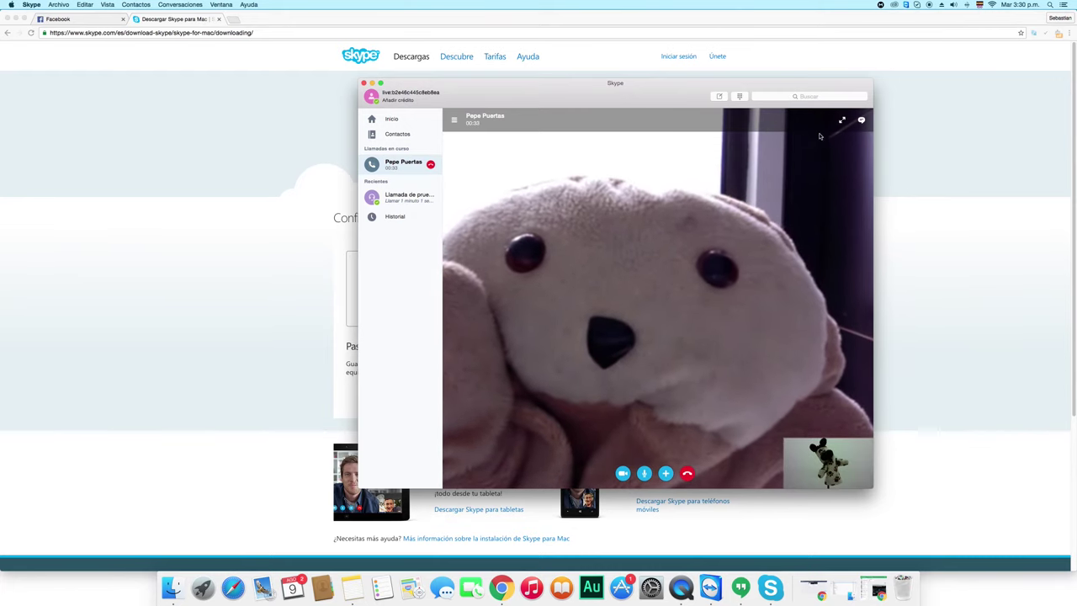
click(842, 120)
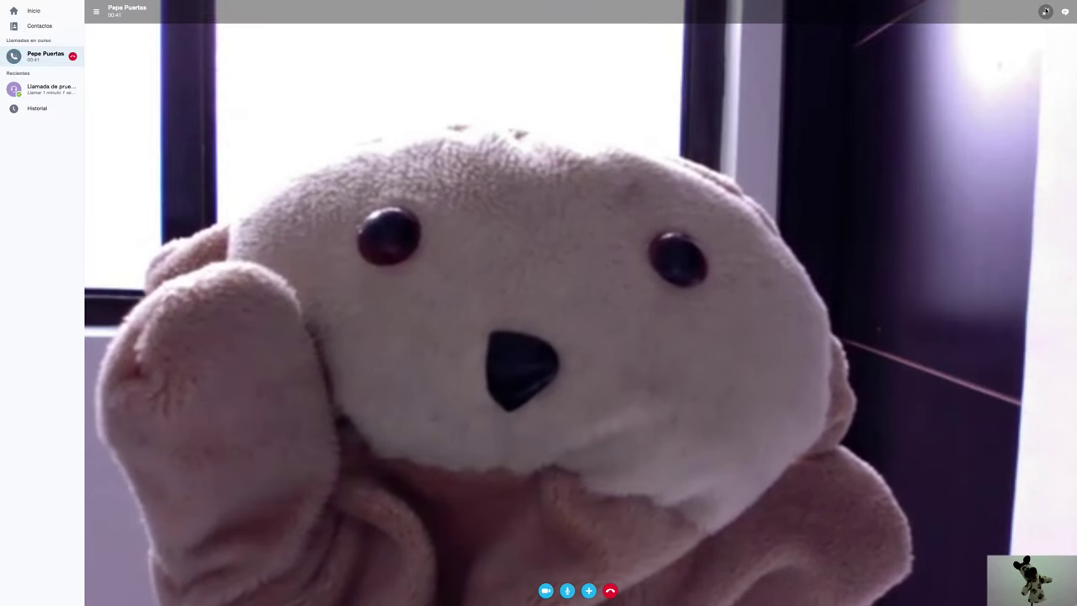
click(1045, 11)
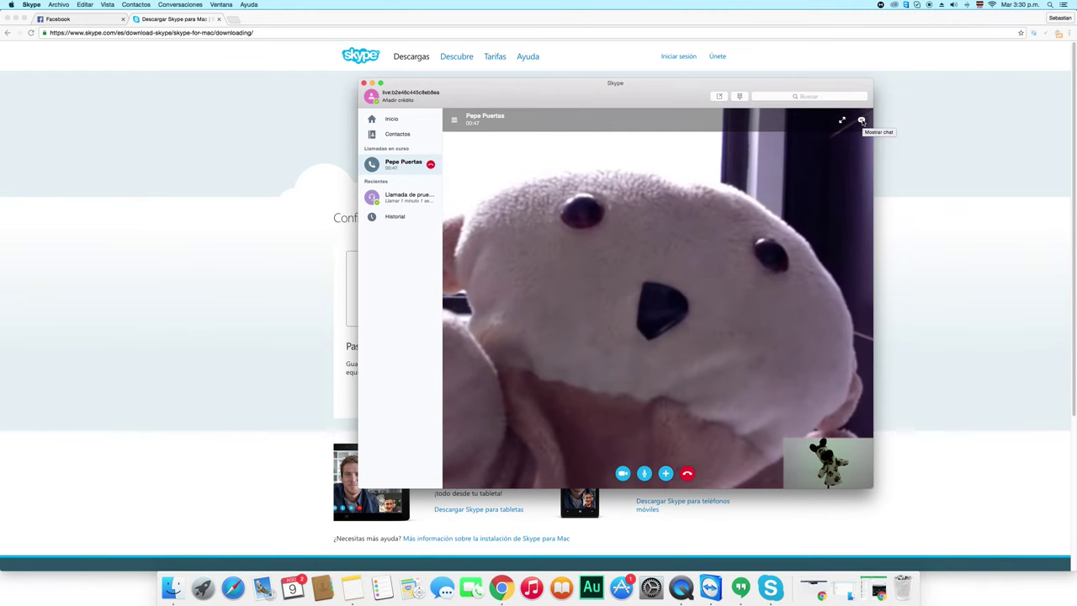
click(862, 121)
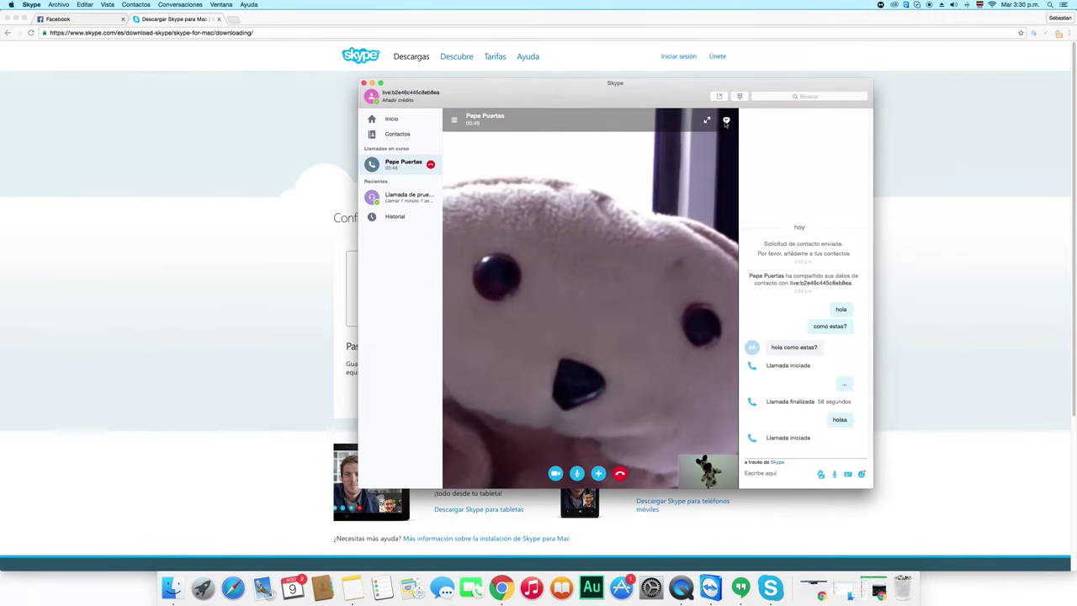
click(773, 474)
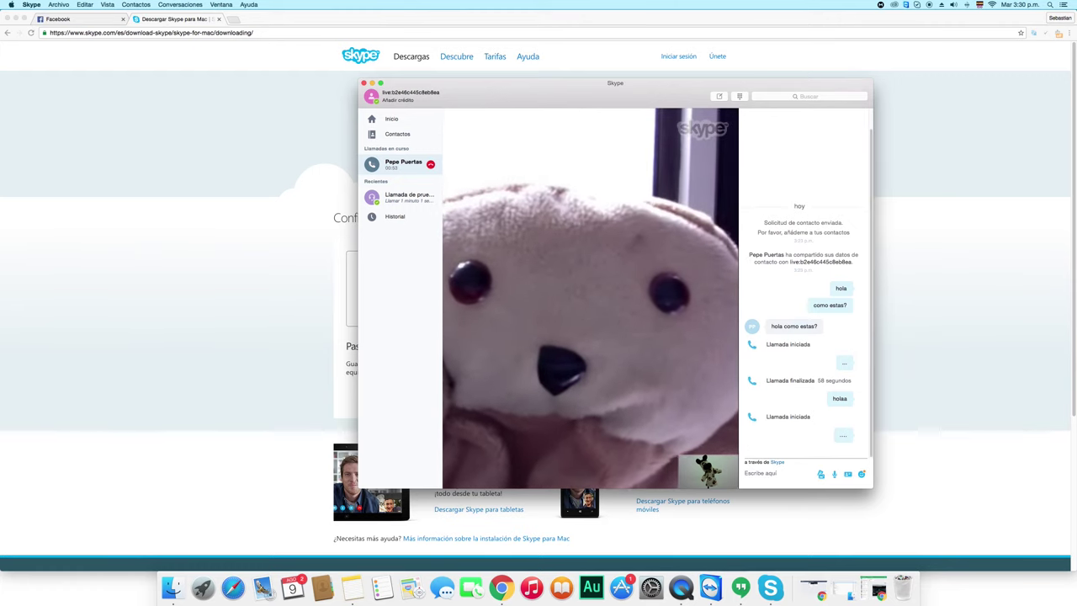
mouse_move(729, 122)
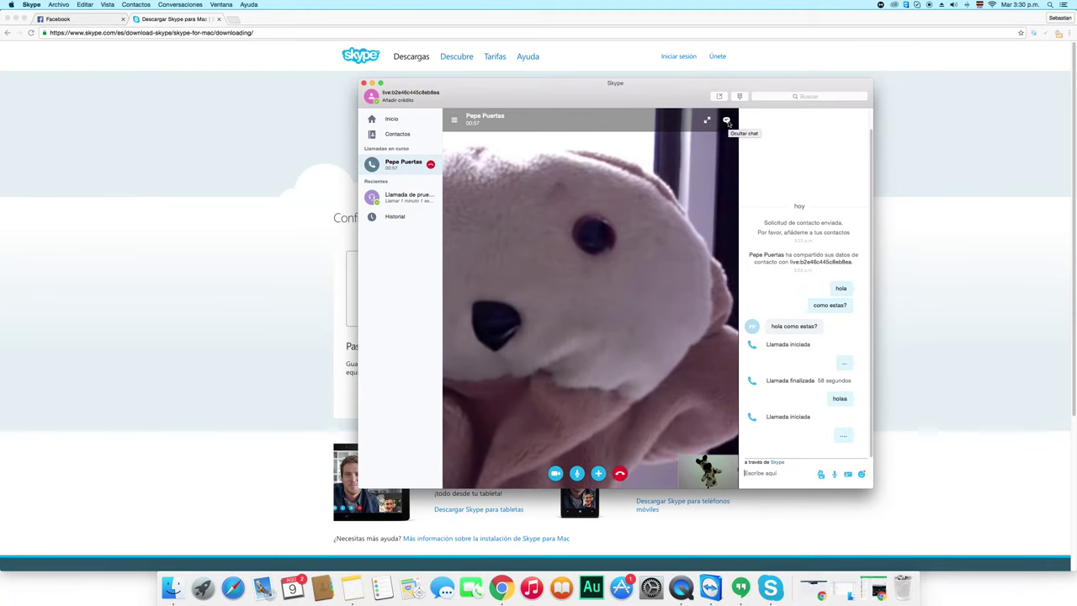
click(727, 121)
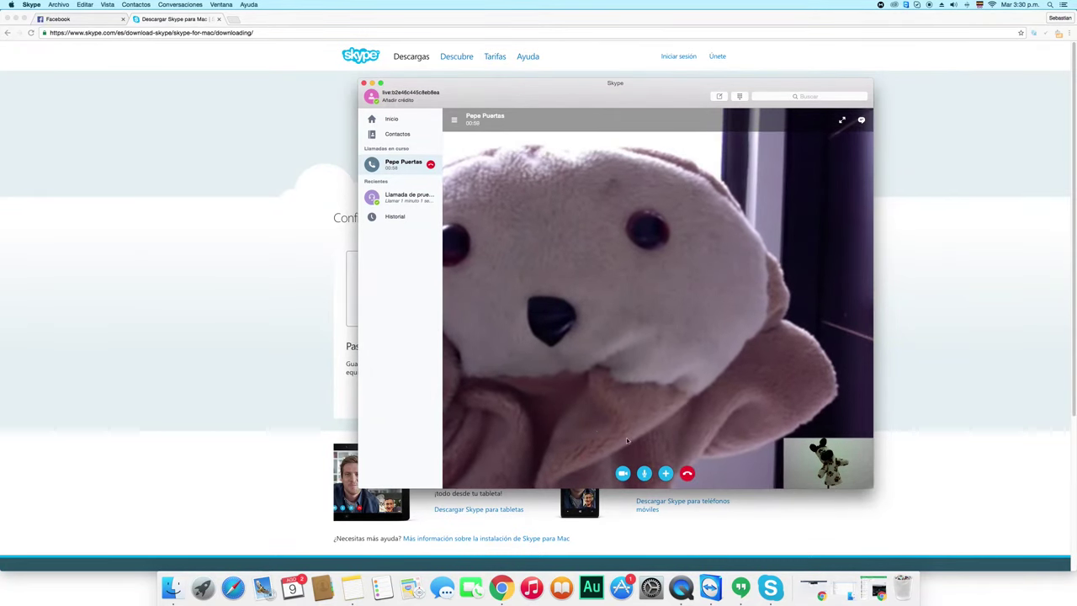
Check the extra call options without choosing one, then hang up the 1 minute 16 second call.
click(666, 474)
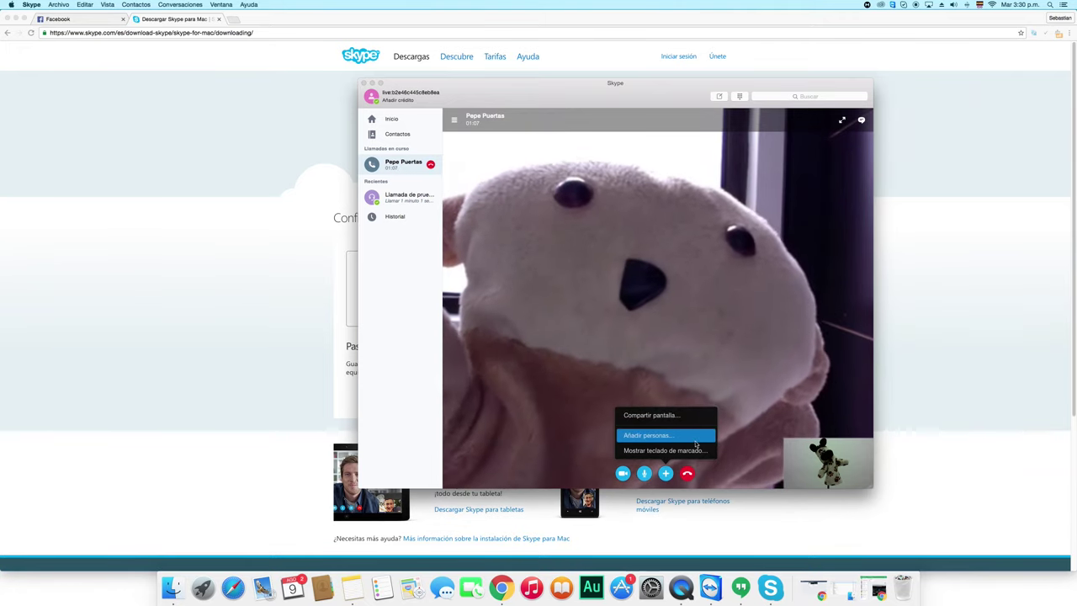
click(709, 467)
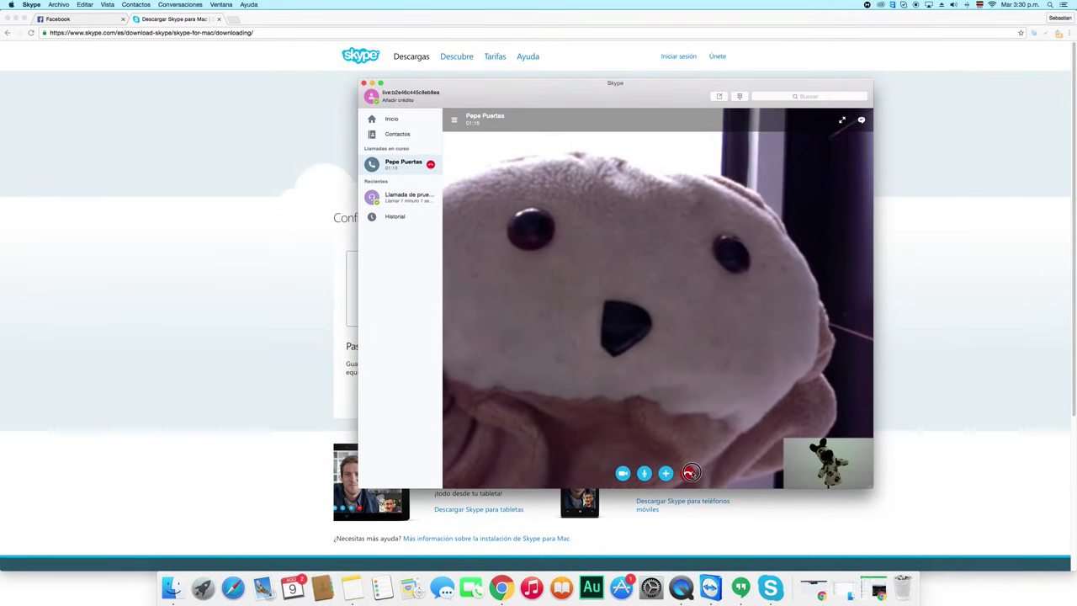
click(691, 473)
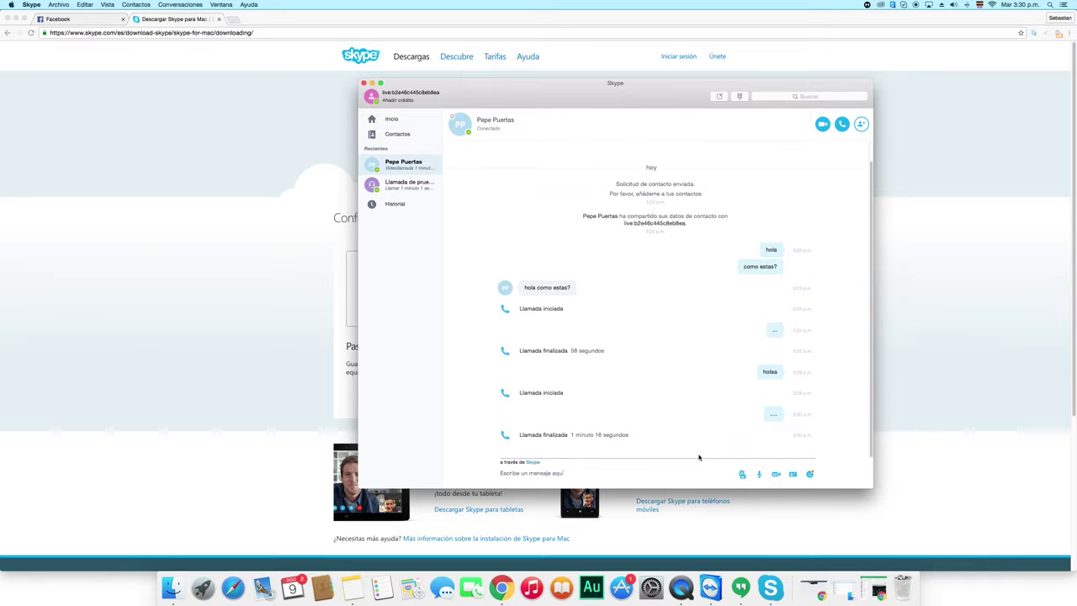